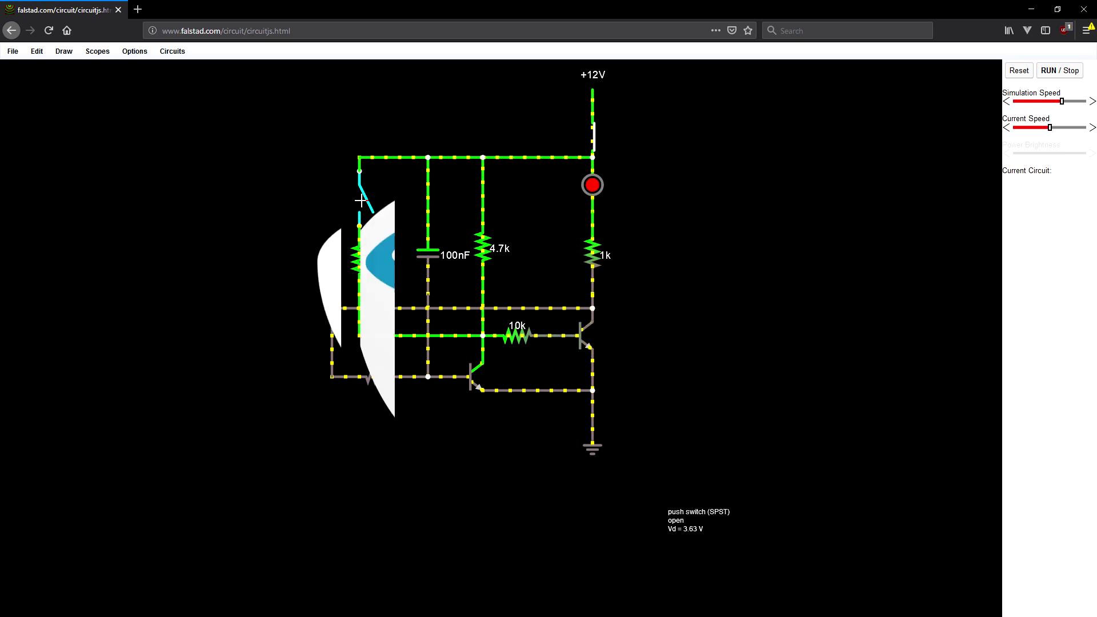
- Press the simulated circuit's push switch twice to test the latch
{"action": "left_click", "coordinate": [361, 200]}
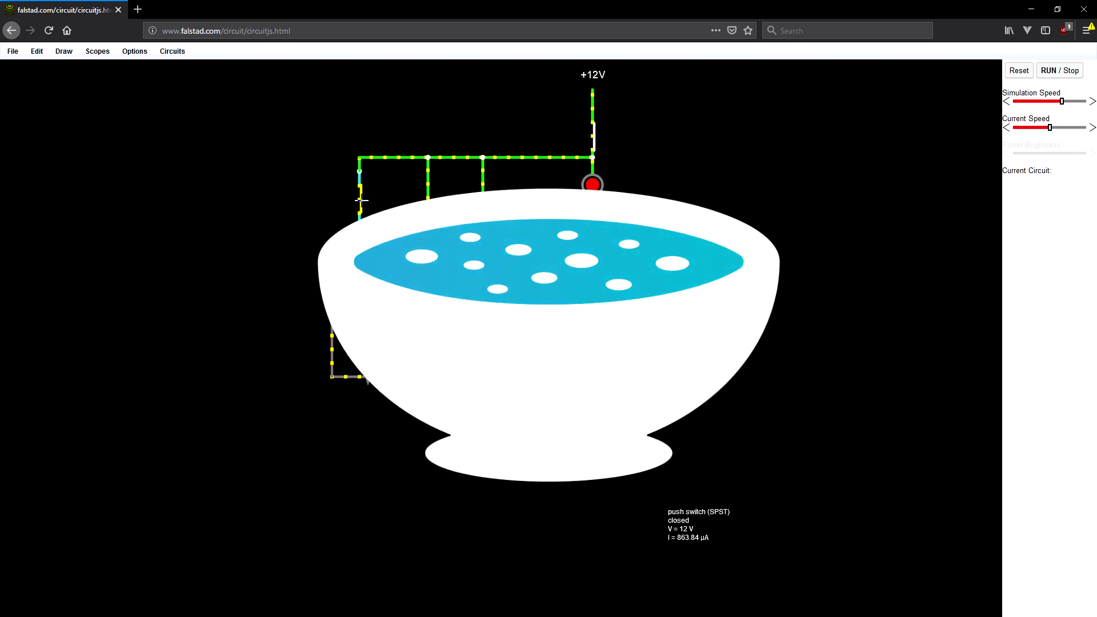
{"action": "left_click", "coordinate": [361, 200]}
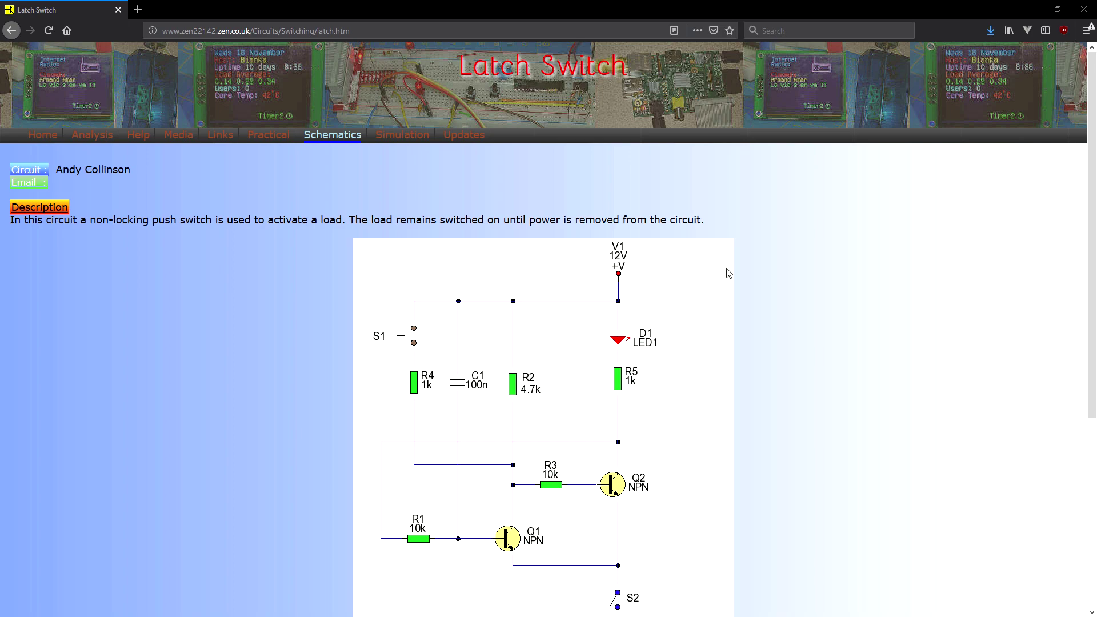
- Scroll the Latch Switch page down to the full schematic and the start of the Circuit Notes
{"action": "scroll", "coordinate": [728, 274], "scroll_direction": "down", "scroll_amount": 2}
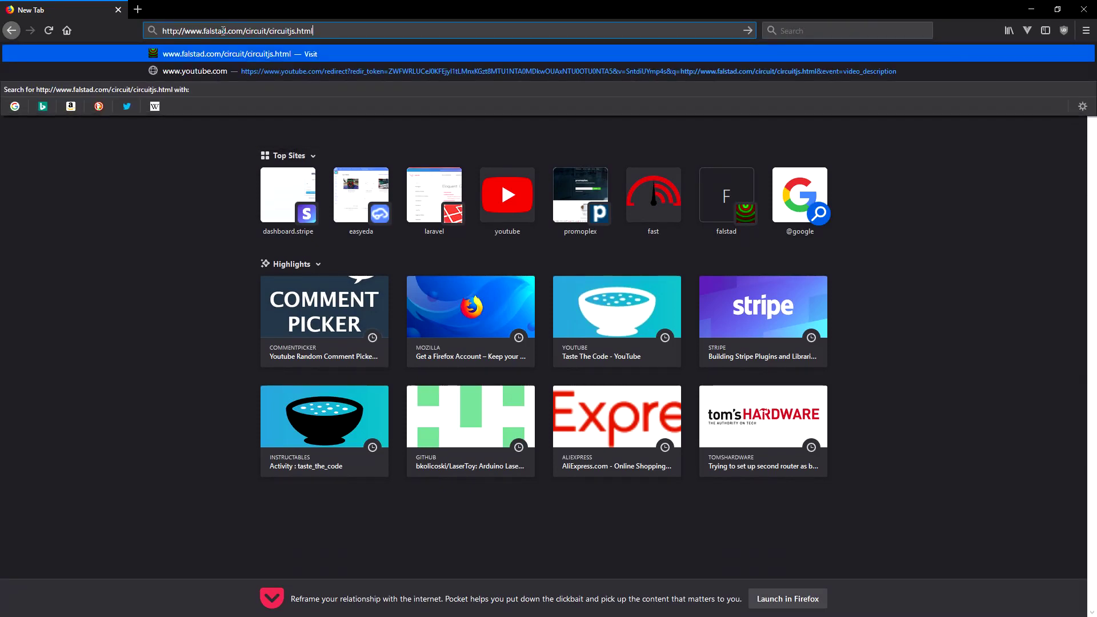
- Load the falstad.com circuitjs address, which opens the default LRC circuit (1H, 15µF)
{"action": "key", "text": "Return"}
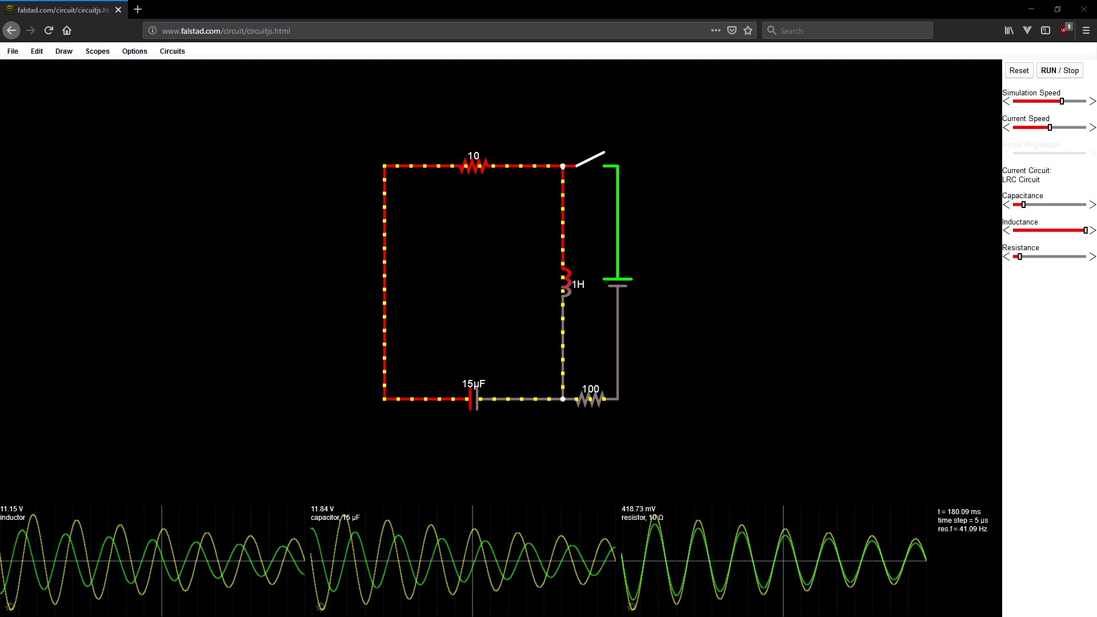
- Delete the whole LRC example and draw an LED on the empty canvas
{"action": "left_click_drag", "start_coordinate": [343, 98], "coordinate": [801, 497]}
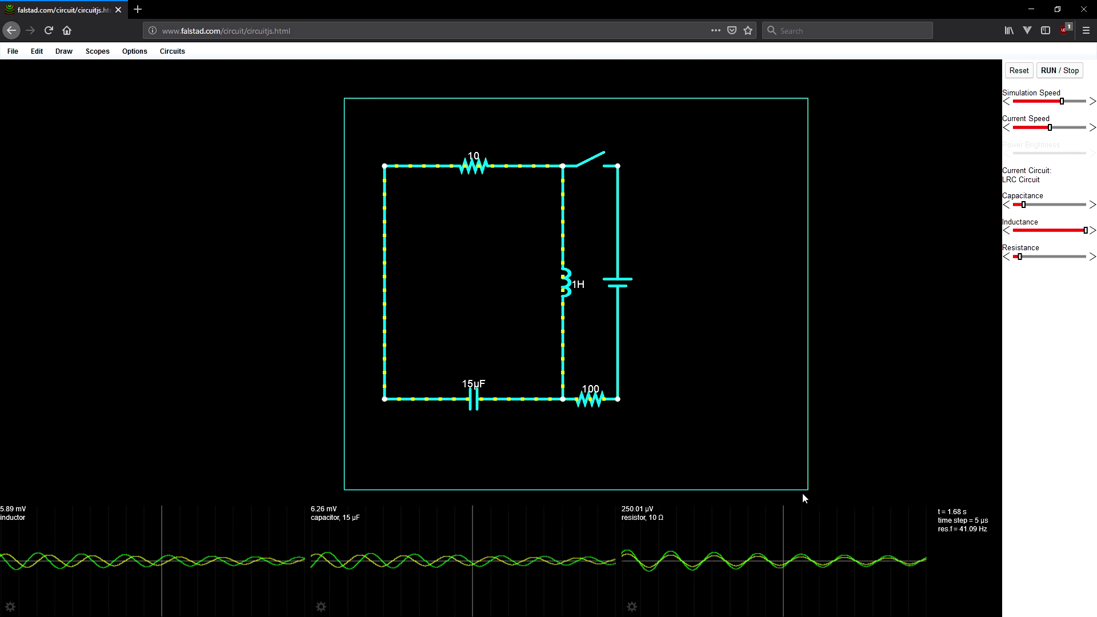
{"action": "key", "text": "Delete"}
{"action": "right_click", "coordinate": [399, 219]}
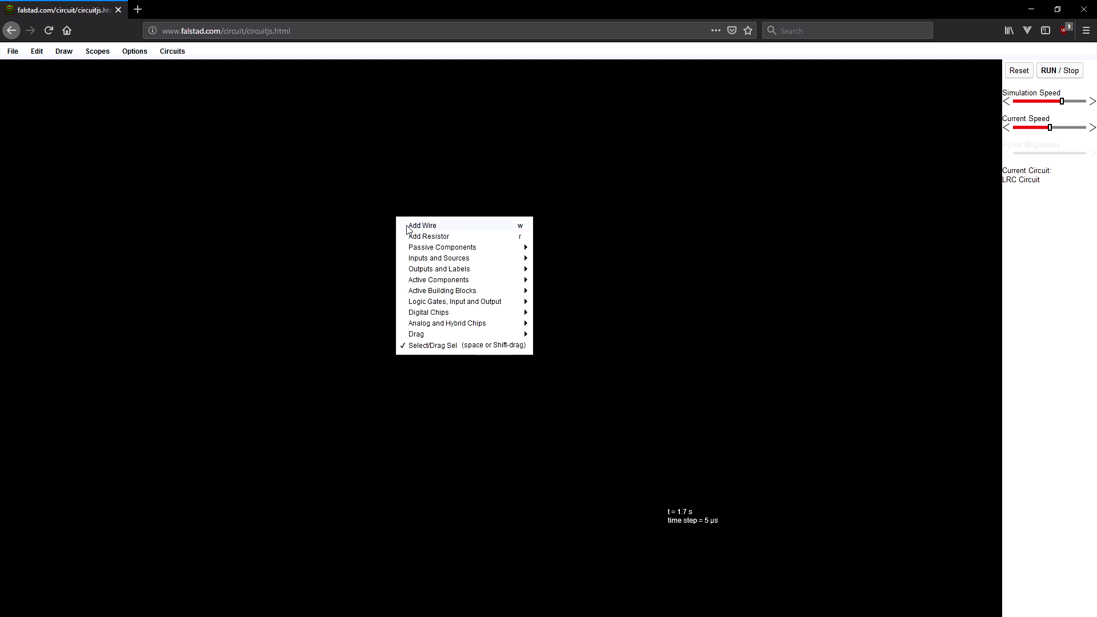
{"action": "mouse_move", "coordinate": [440, 251]}
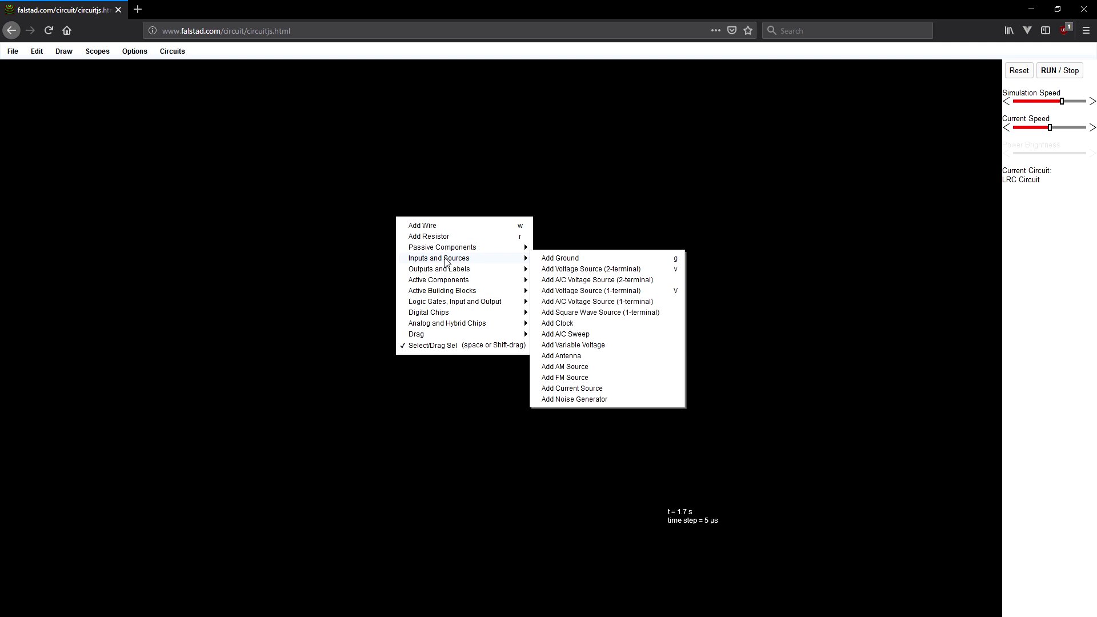
{"action": "left_click", "coordinate": [563, 280]}
{"action": "left_click_drag", "start_coordinate": [590, 235], "coordinate": [604, 289]}
{"action": "left_click_drag", "start_coordinate": [604, 289], "coordinate": [647, 316]}
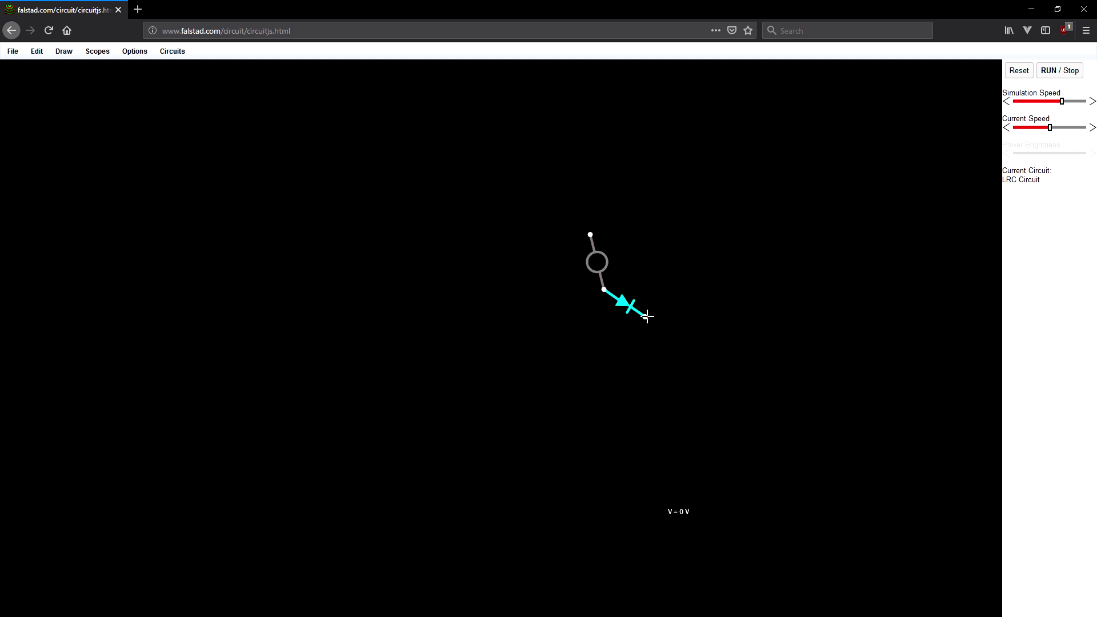
- Remove the extra upper LED and set the remaining LED's colour to red
{"action": "right_click", "coordinate": [647, 316]}
{"action": "left_click", "coordinate": [732, 294]}
{"action": "right_click", "coordinate": [598, 261]}
{"action": "left_click", "coordinate": [623, 324]}
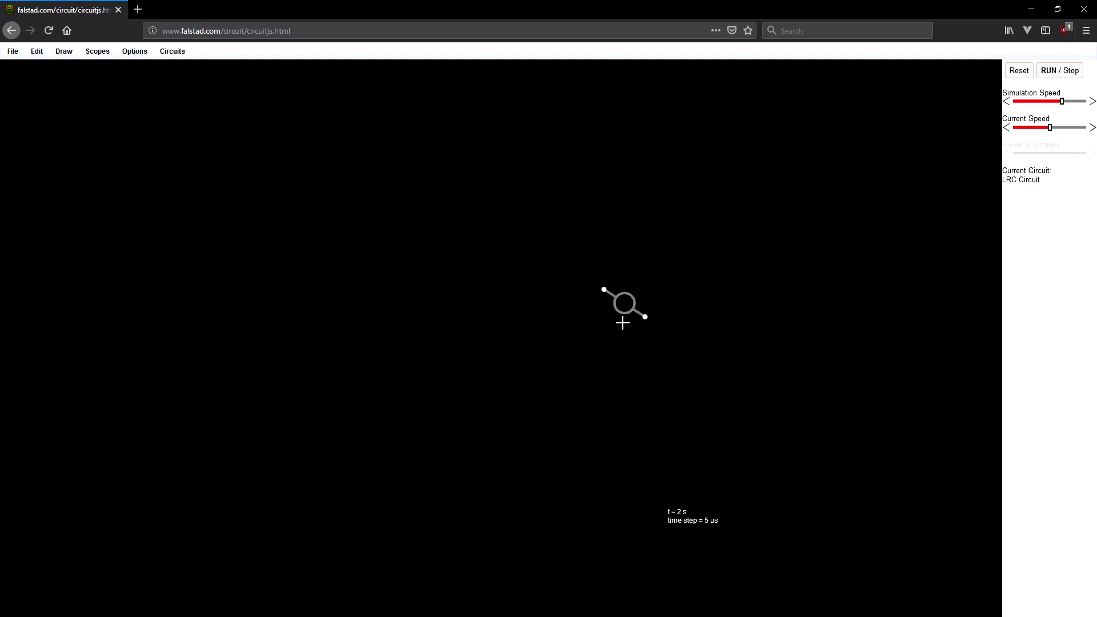
{"action": "right_click", "coordinate": [639, 312]}
{"action": "left_click", "coordinate": [652, 318]}
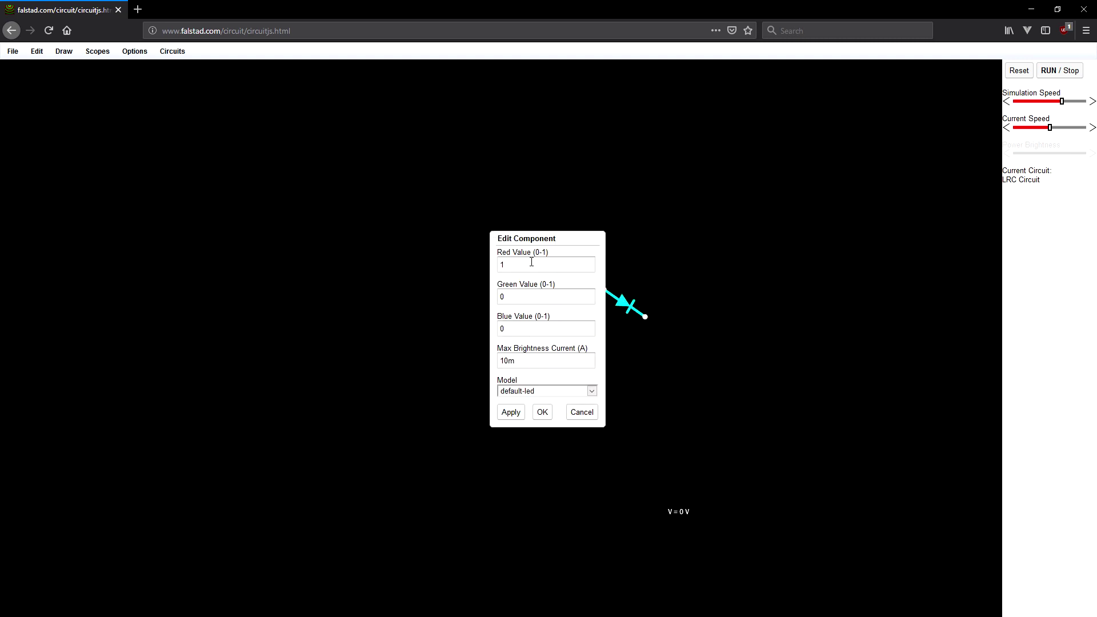
{"action": "left_click", "coordinate": [517, 414]}
- Rotate the red LED so it stands vertically
{"action": "mouse_move", "coordinate": [629, 303]}
{"action": "left_mouse_down"}
{"action": "mouse_move", "coordinate": [757, 306]}
{"action": "mouse_move", "coordinate": [667, 259]}
{"action": "mouse_move", "coordinate": [636, 320]}
{"action": "left_mouse_up"}
{"action": "right_click", "coordinate": [628, 307]}
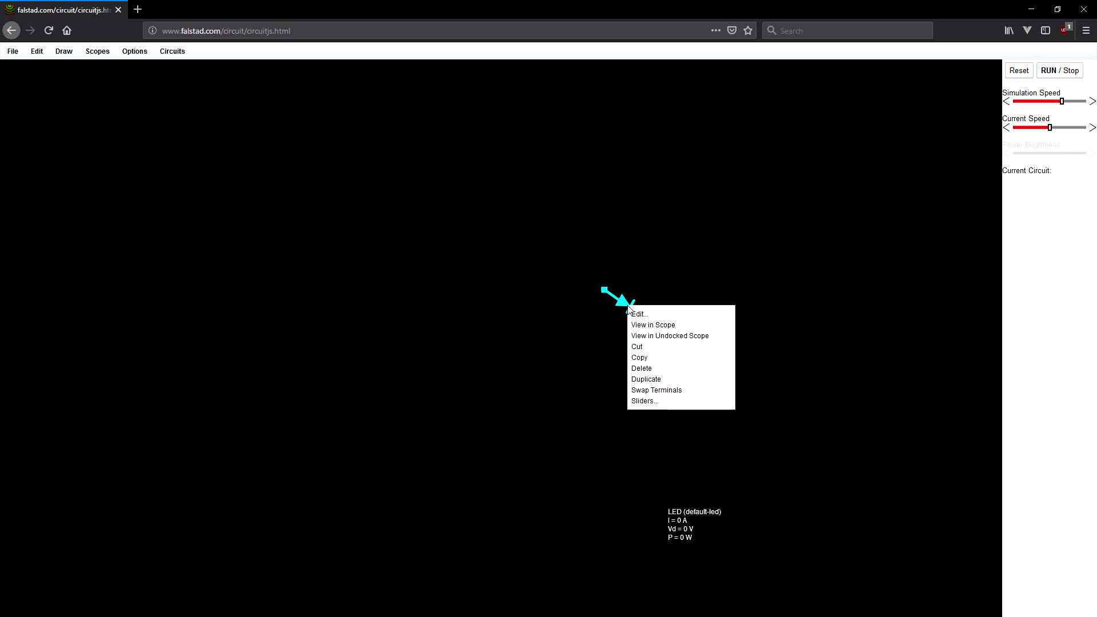
{"action": "left_click_drag", "start_coordinate": [630, 304], "coordinate": [645, 262]}
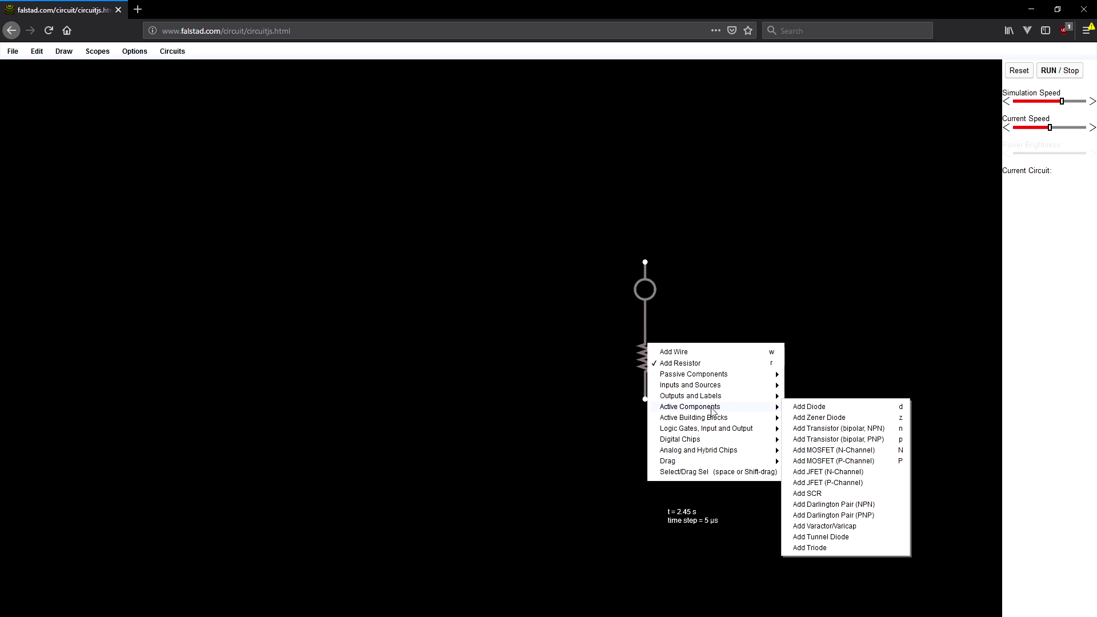
- Place an NPN transistor below the 1k resistor and add a 4.7k resistor left of it
{"action": "left_click", "coordinate": [840, 432]}
{"action": "left_click_drag", "start_coordinate": [654, 406], "coordinate": [644, 433]}
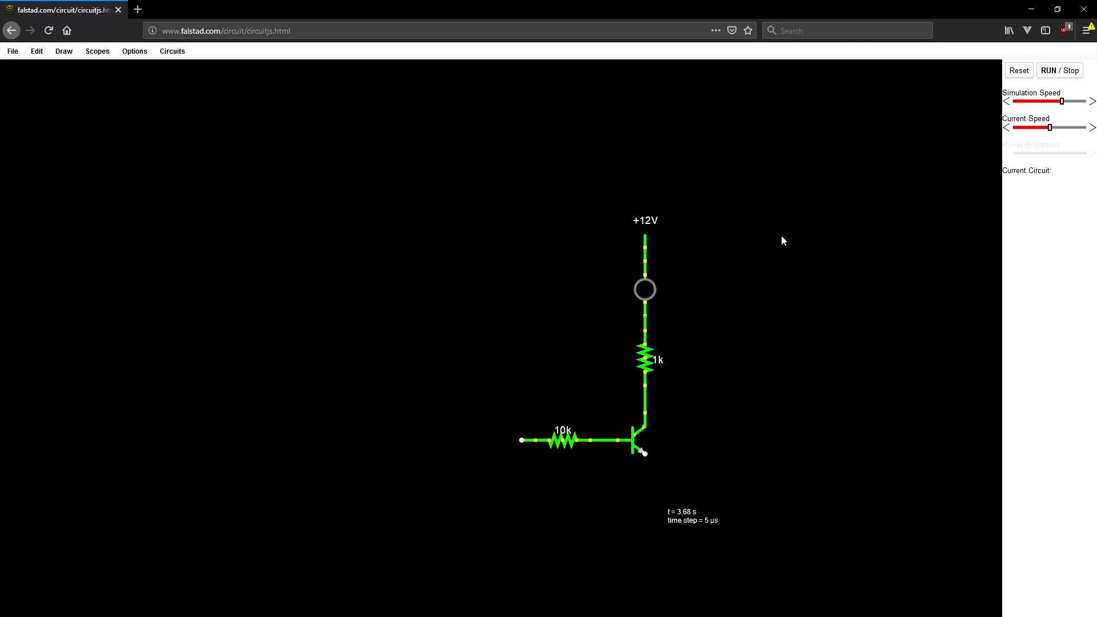
{"action": "right_click", "coordinate": [590, 337]}
{"action": "left_click", "coordinate": [608, 355]}
{"action": "left_click_drag", "start_coordinate": [563, 331], "coordinate": [564, 382]}
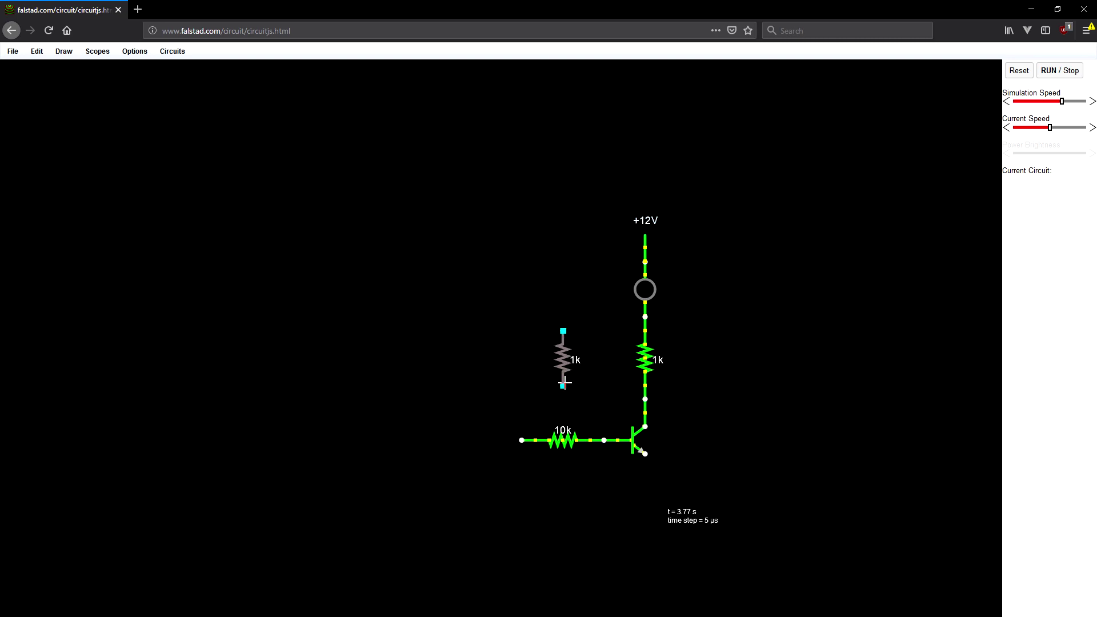
{"action": "double_click", "coordinate": [569, 344]}
{"action": "type", "text": "4.7k"}
{"action": "key", "text": "Return"}
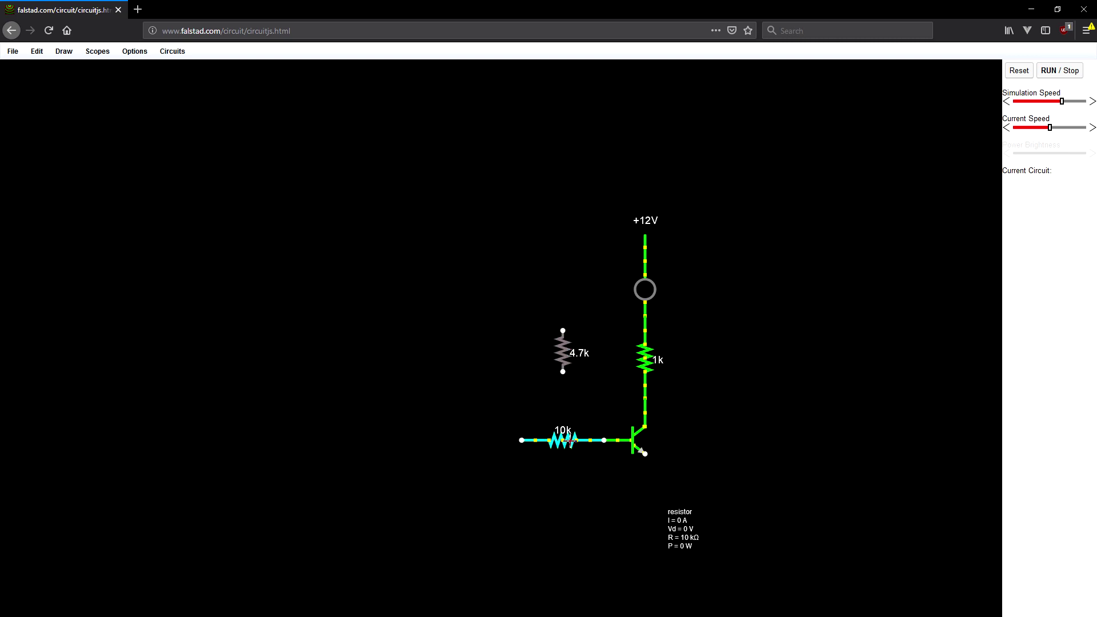
- Reposition the 10k and 4.7k resistors and wire the 4.7k's top to the +12V line
{"action": "left_click_drag", "start_coordinate": [564, 446], "coordinate": [578, 446]}
{"action": "left_click_drag", "start_coordinate": [567, 380], "coordinate": [539, 380]}
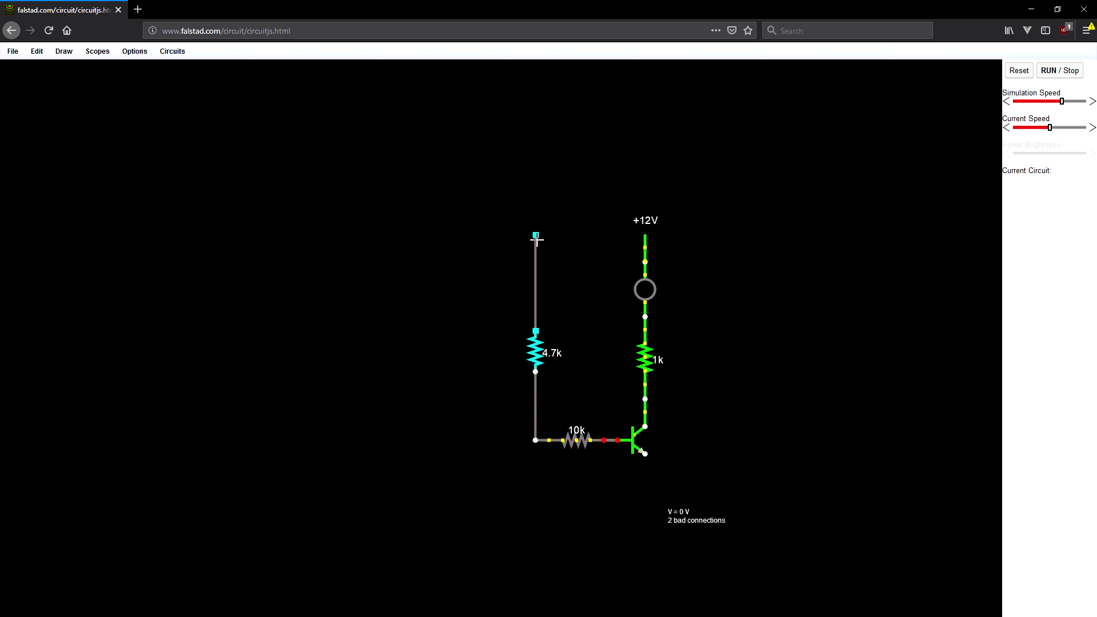
{"action": "left_click_drag", "start_coordinate": [537, 240], "coordinate": [535, 249]}
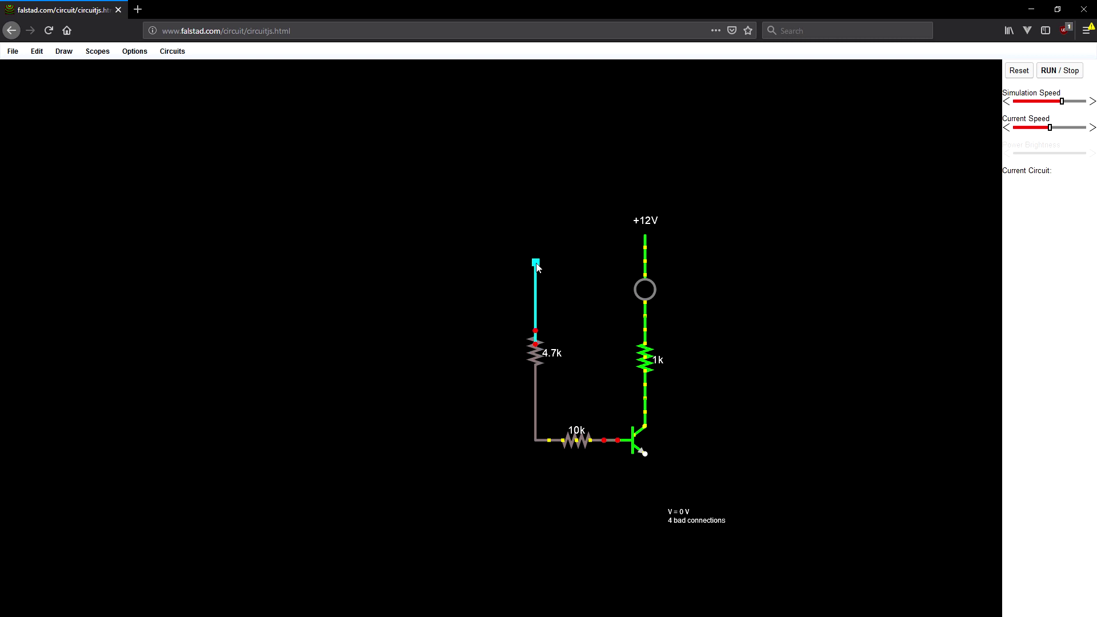
{"action": "left_click_drag", "start_coordinate": [568, 262], "coordinate": [645, 261]}
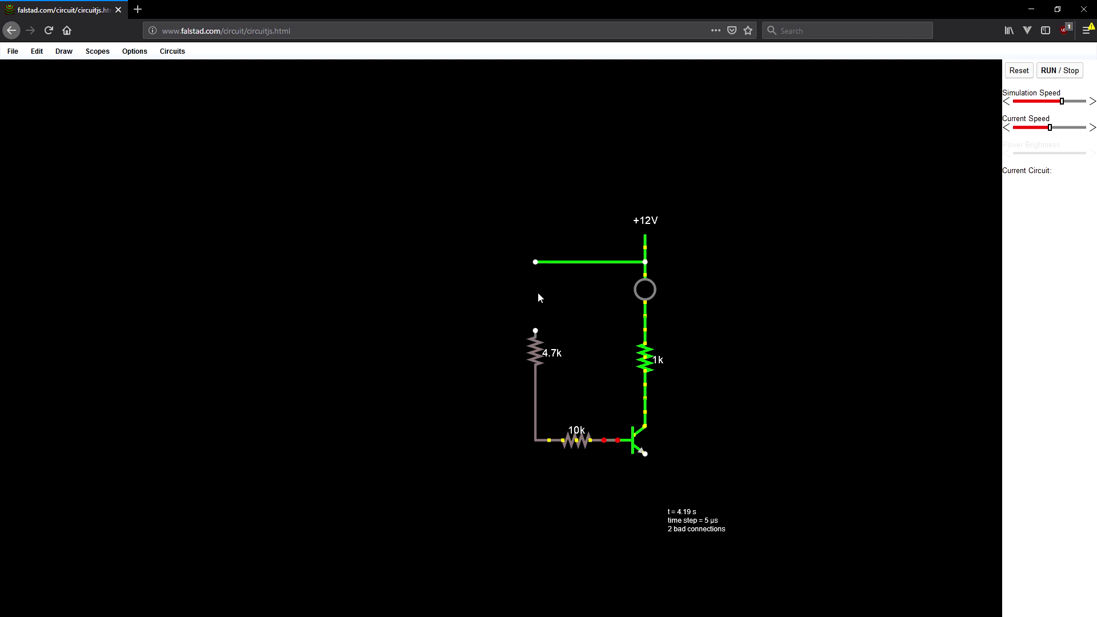
{"action": "left_click_drag", "start_coordinate": [536, 249], "coordinate": [535, 262]}
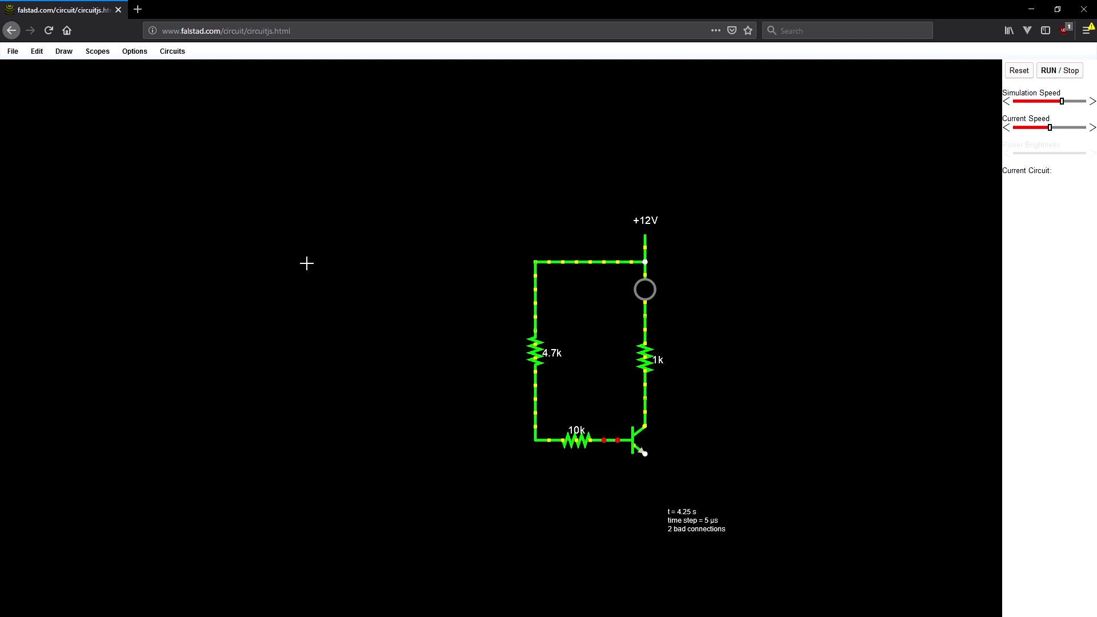
{"action": "right_click", "coordinate": [599, 345]}
{"action": "mouse_move", "coordinate": [650, 386]}
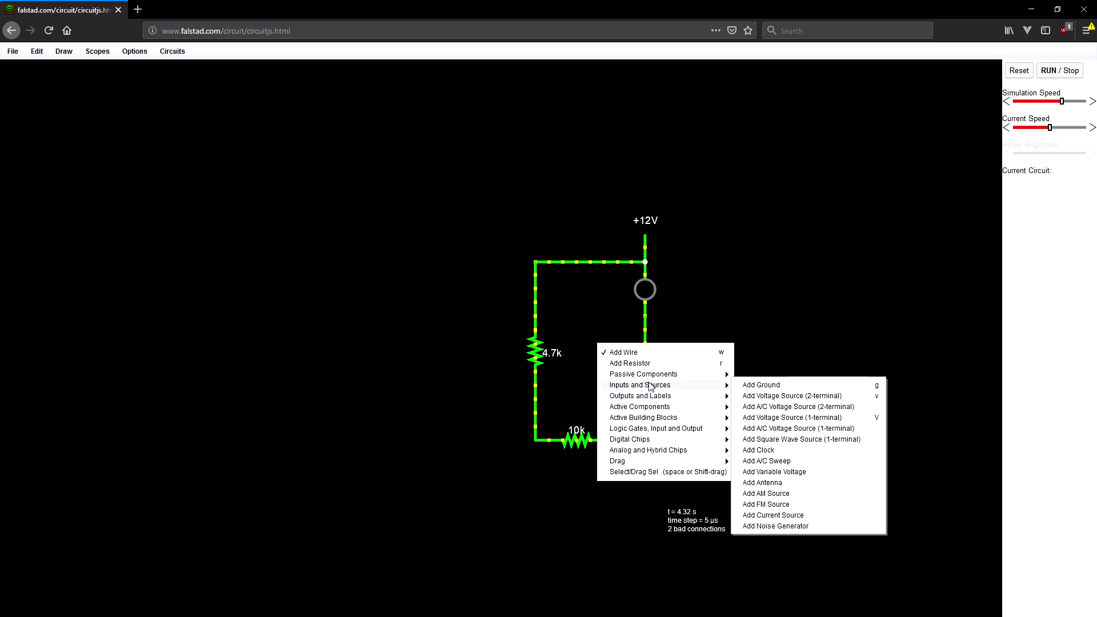
- Ground the transistor's emitter and connect the 10k resistor to its base
{"action": "left_click", "coordinate": [646, 497]}
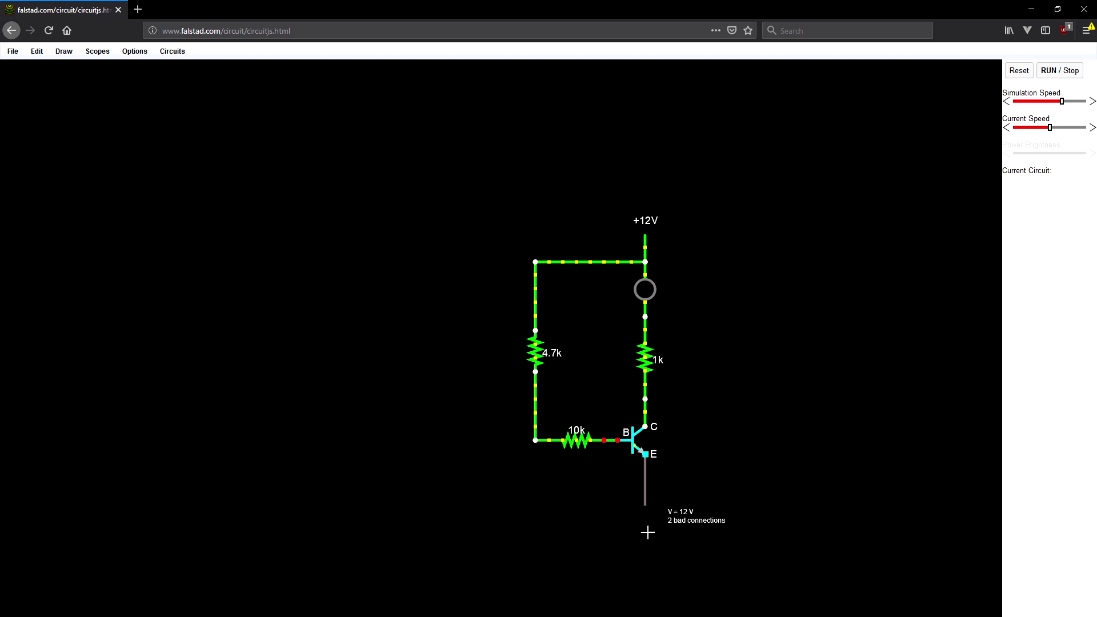
{"action": "left_click_drag", "start_coordinate": [761, 310], "coordinate": [708, 206]}
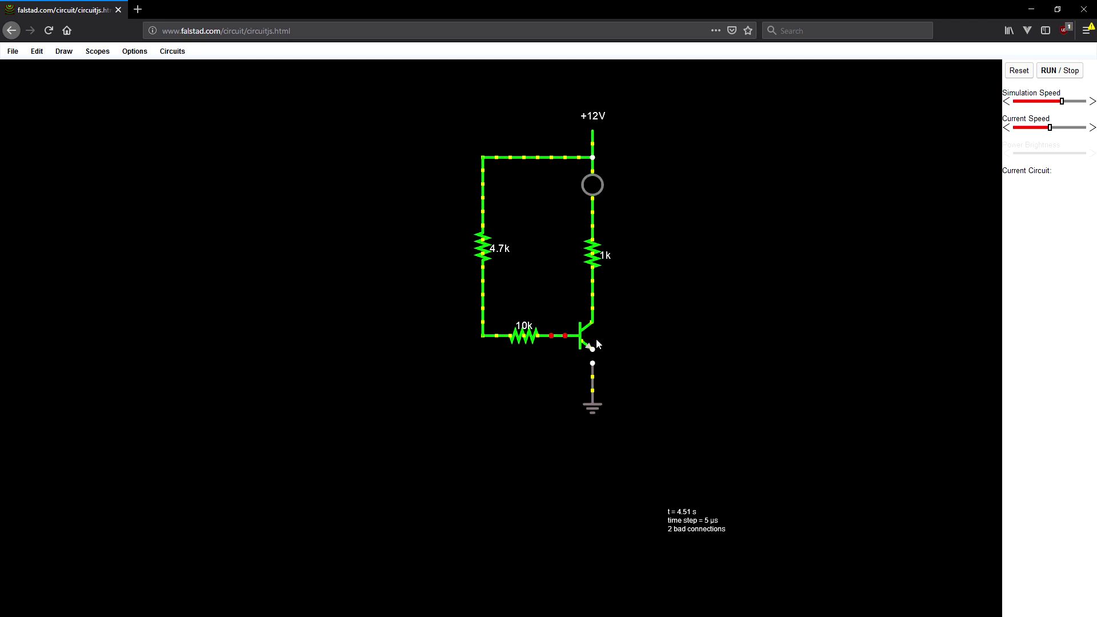
{"action": "left_click_drag", "start_coordinate": [593, 364], "coordinate": [592, 349]}
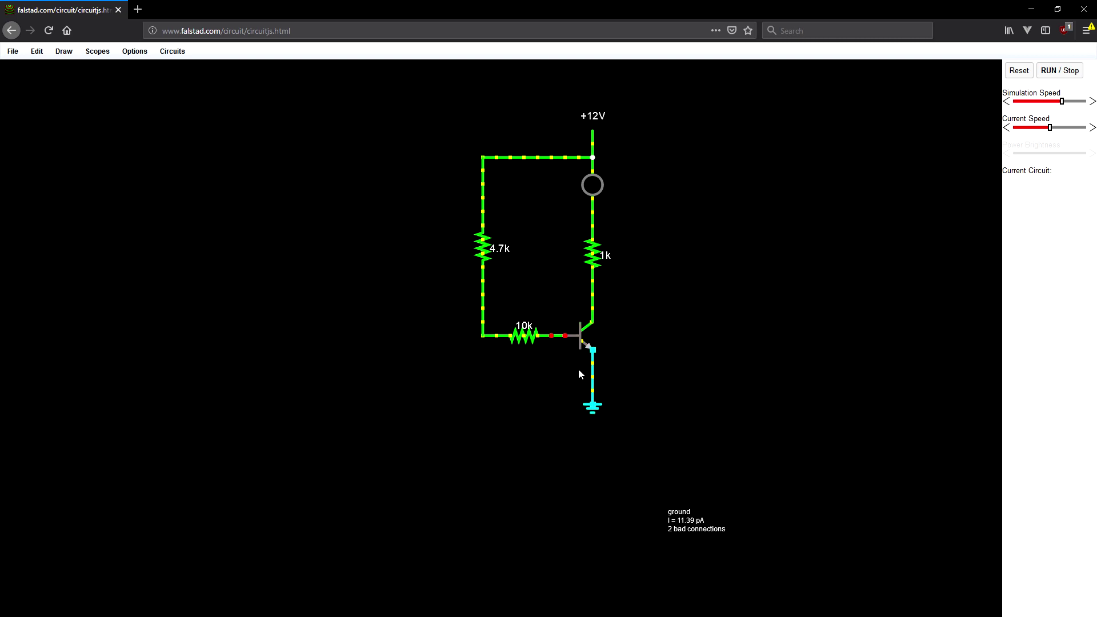
{"action": "left_click_drag", "start_coordinate": [564, 336], "coordinate": [552, 336]}
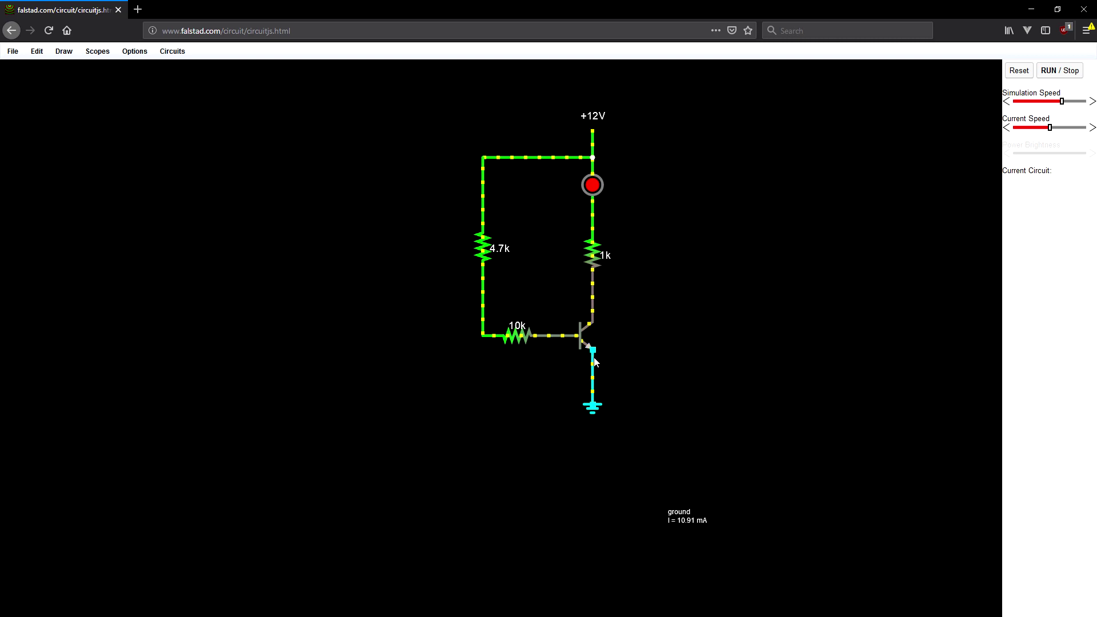
- Place a second NPN transistor to the left of the first
{"action": "right_click", "coordinate": [444, 344]}
{"action": "mouse_move", "coordinate": [543, 406]}
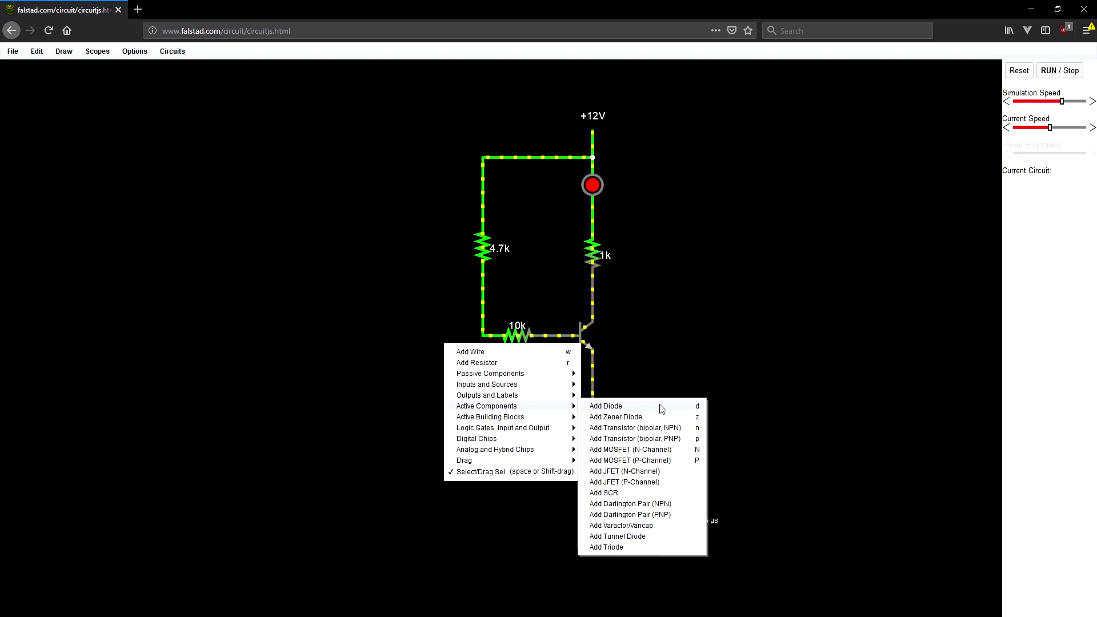
{"action": "left_click", "coordinate": [657, 428]}
{"action": "left_click_drag", "start_coordinate": [444, 382], "coordinate": [485, 385]}
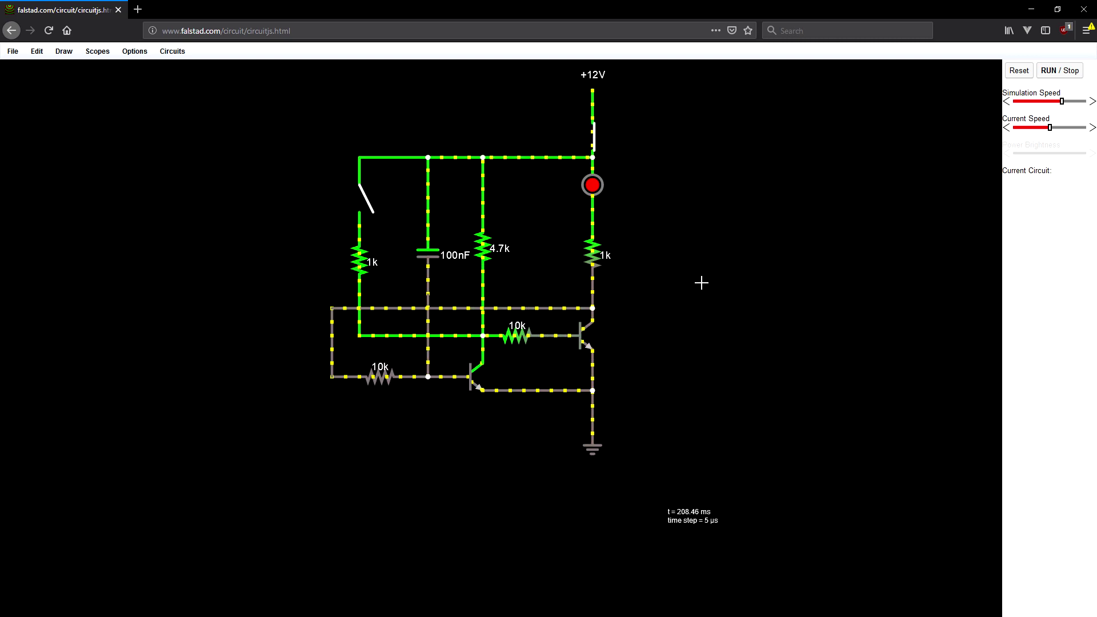
- Press the push switch to latch the LED on at 10.14 mA and 1.79 V
{"action": "left_click", "coordinate": [361, 200]}
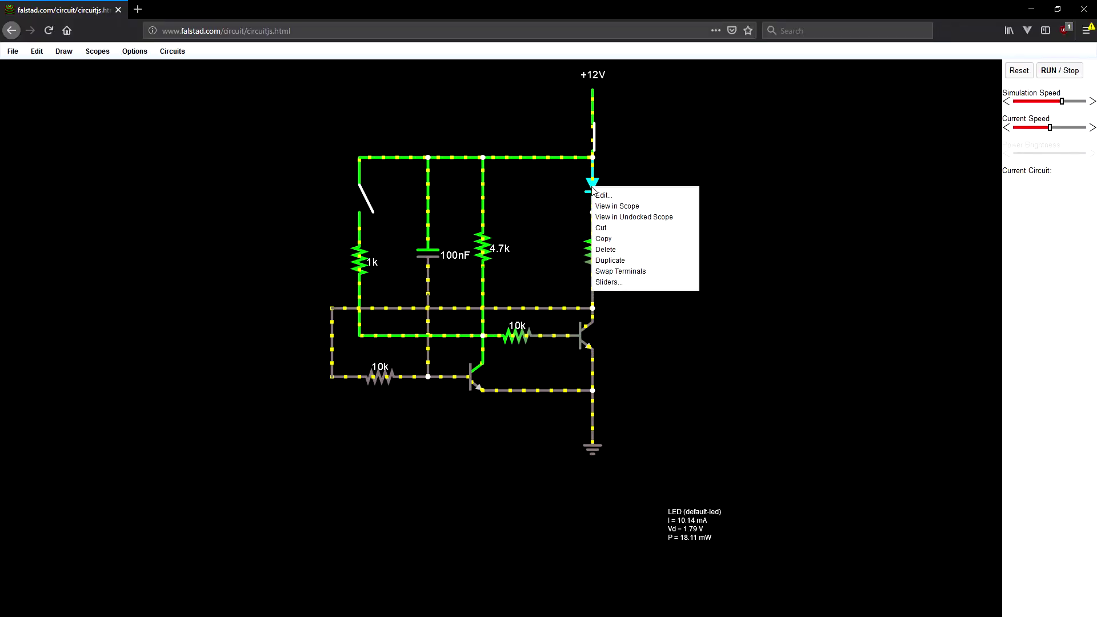
- Show the LED's voltage in a scope and press the push switch twice to watch it
{"action": "left_click", "coordinate": [607, 207]}
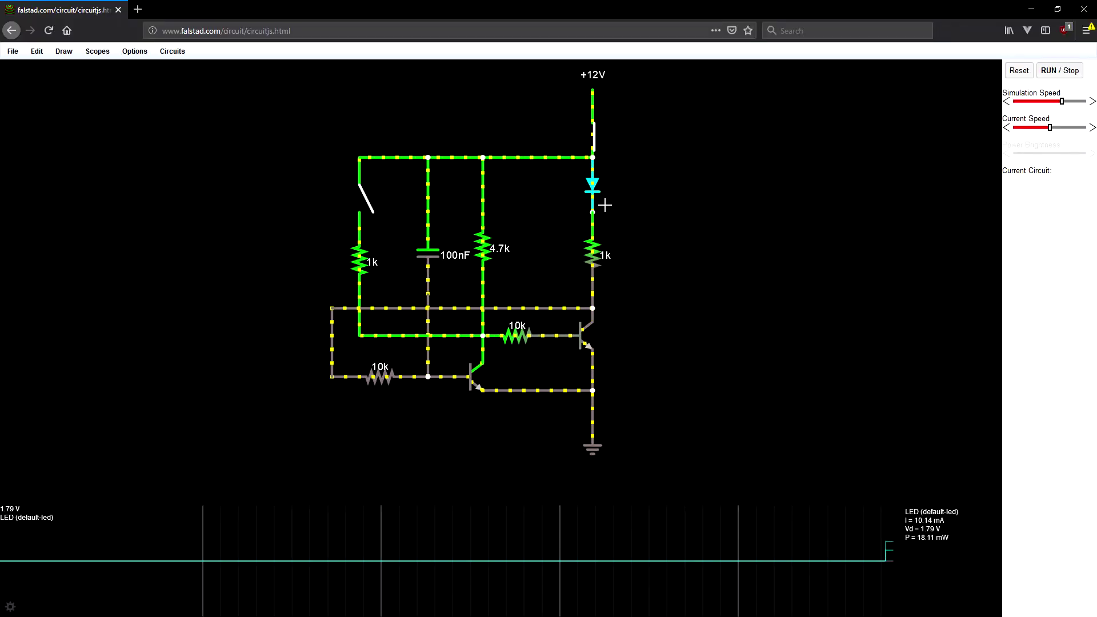
{"action": "left_click", "coordinate": [367, 204]}
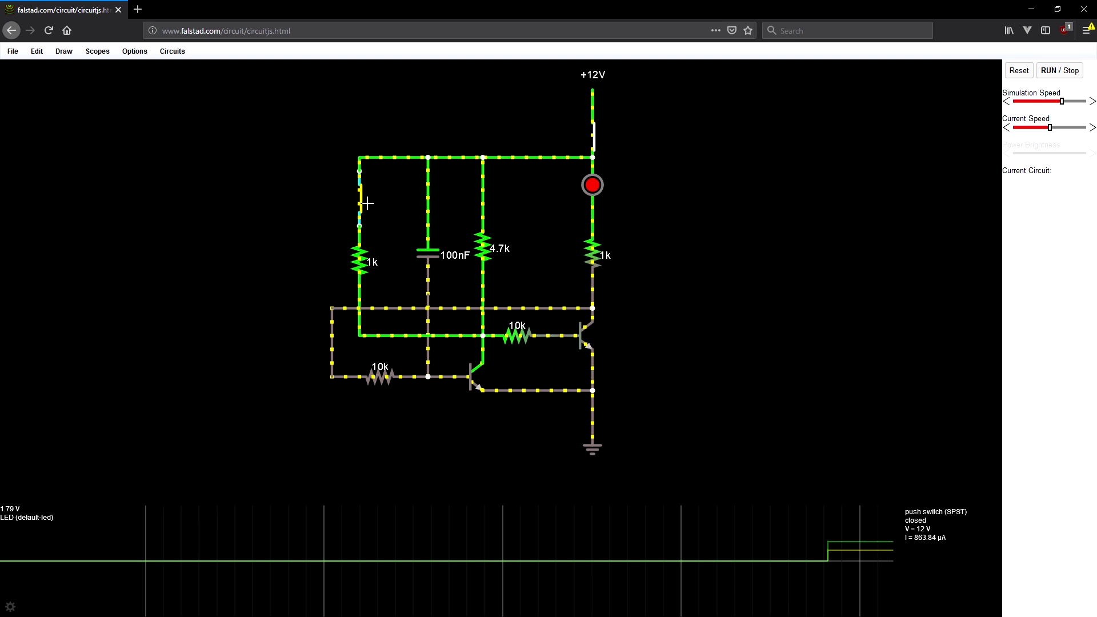
{"action": "left_click", "coordinate": [367, 204]}
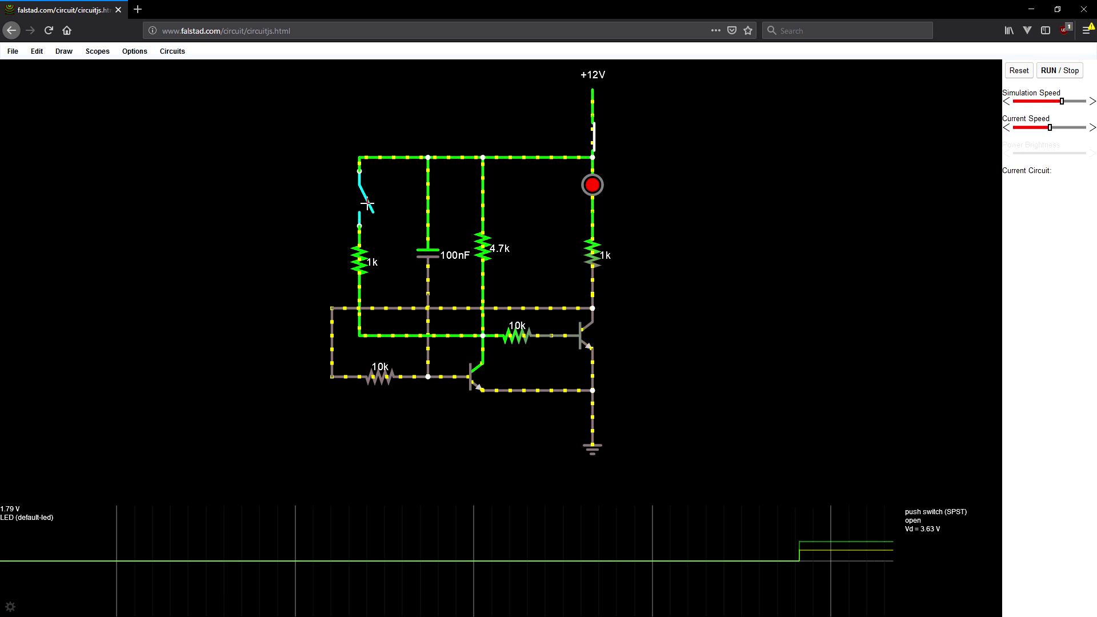